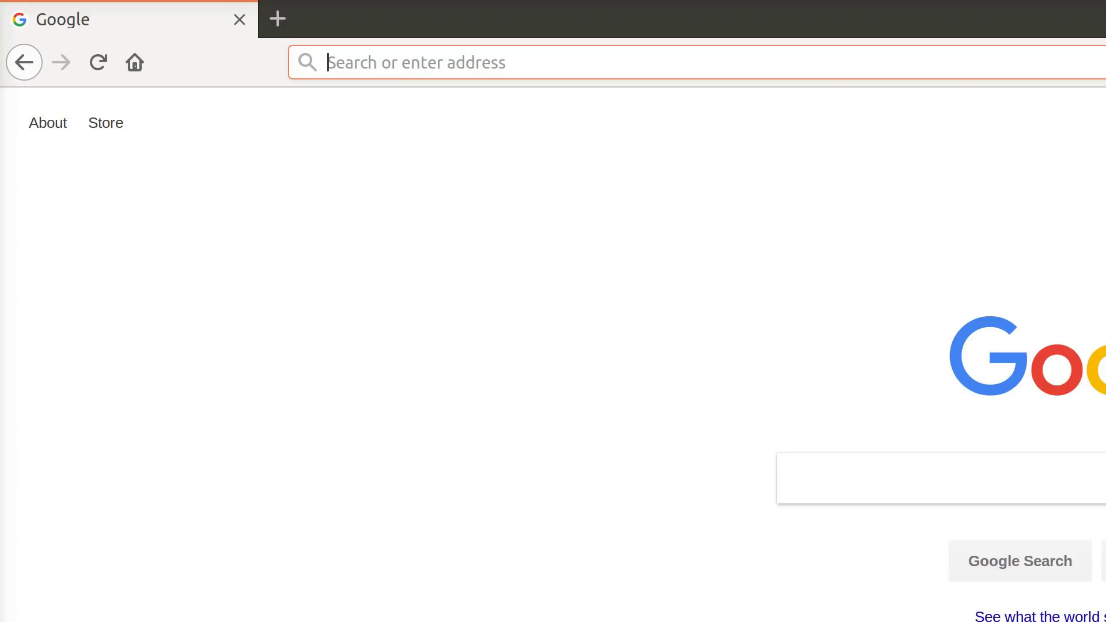
text(u)
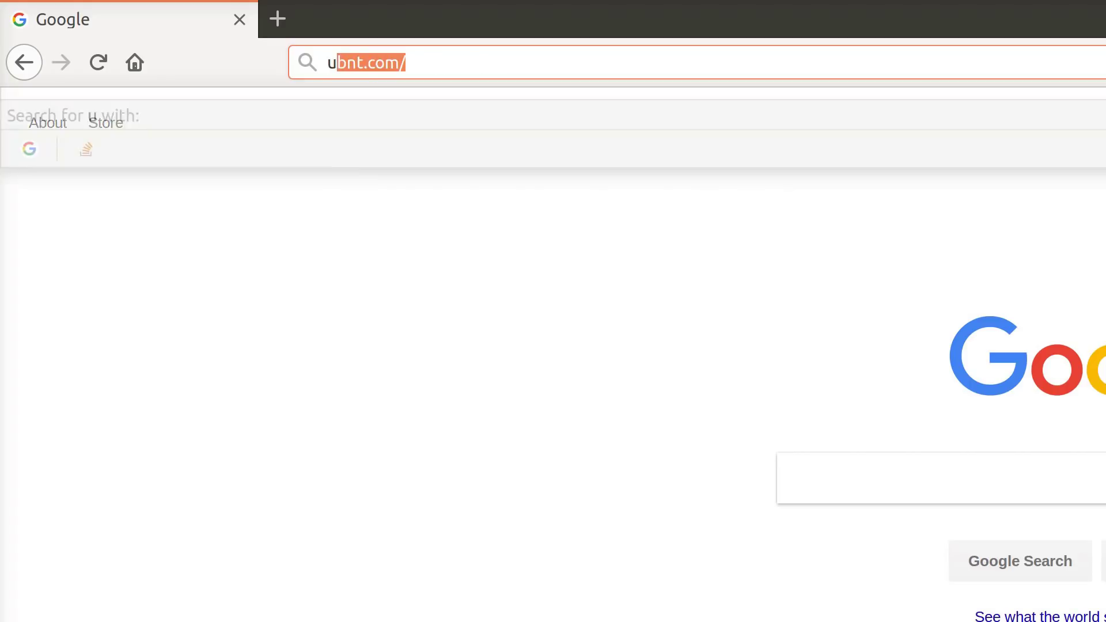
text(buntu.com/co)
Go from ubuntu.com/core to the Raspberry Pi 2 or 3 guide and select the Pi 2 image link
key(Return)
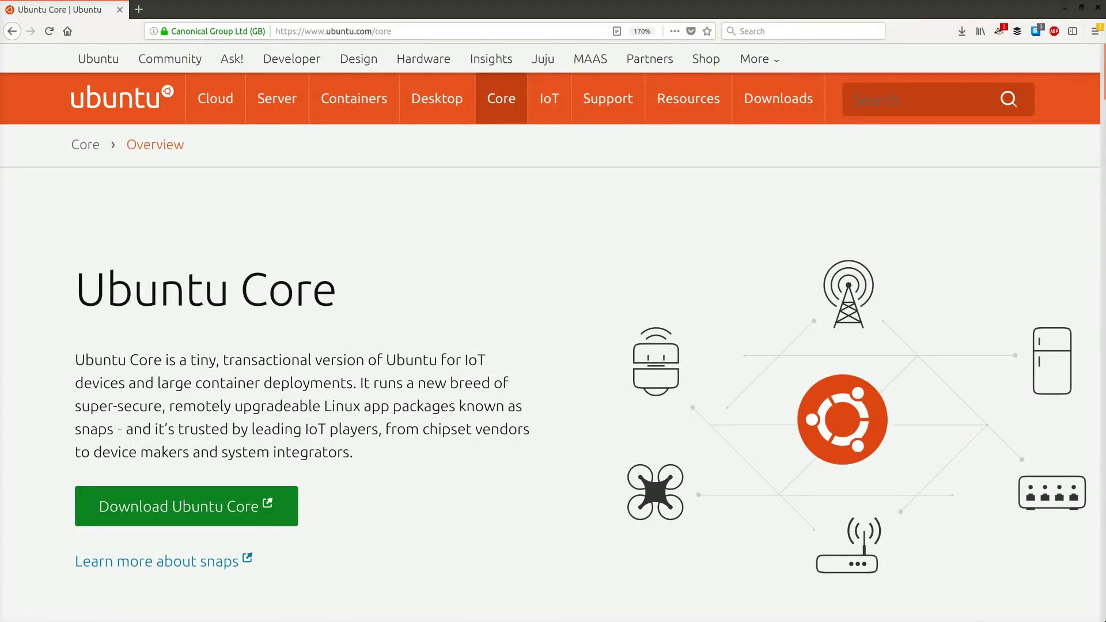
click(220, 507)
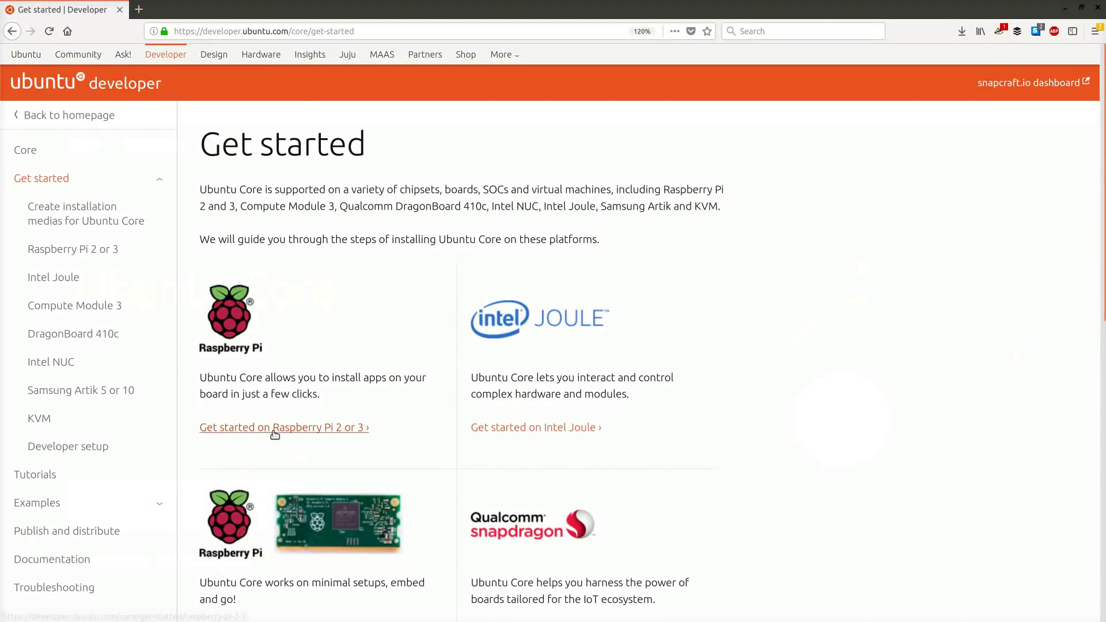
click(272, 427)
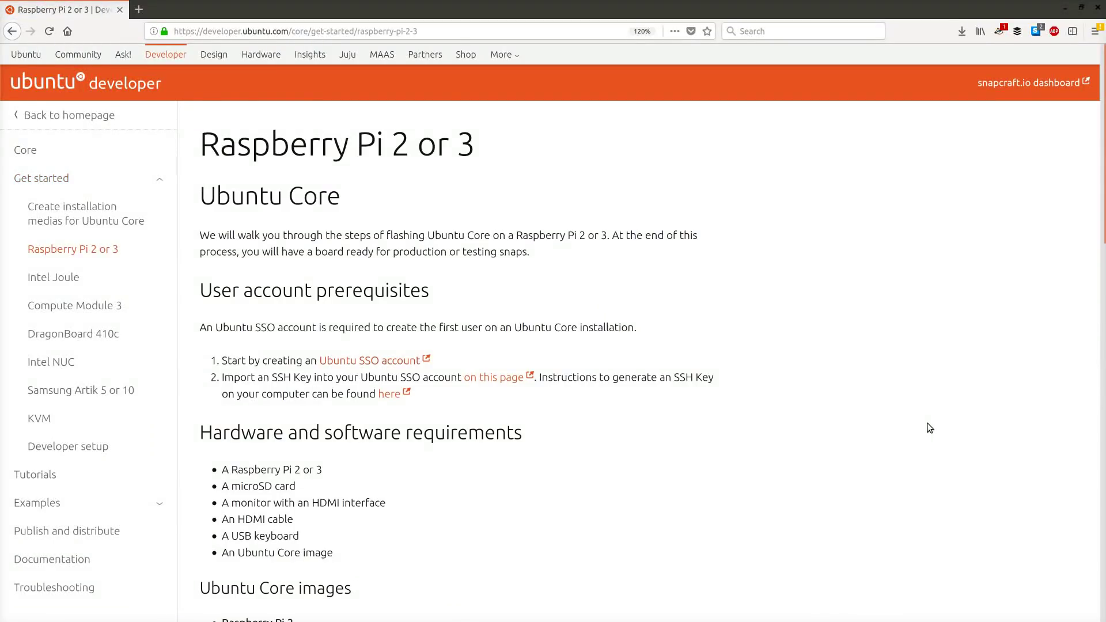
scroll(928, 428, down, 3)
scroll(929, 428, down, 3)
scroll(929, 428, down, 1)
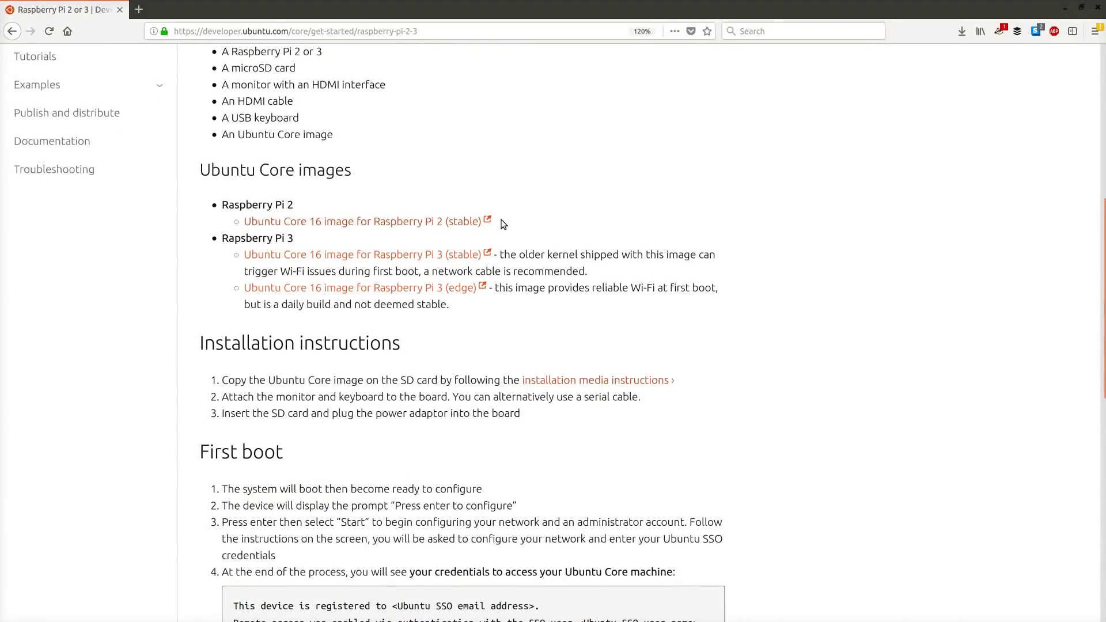
drag(501, 224, 258, 227)
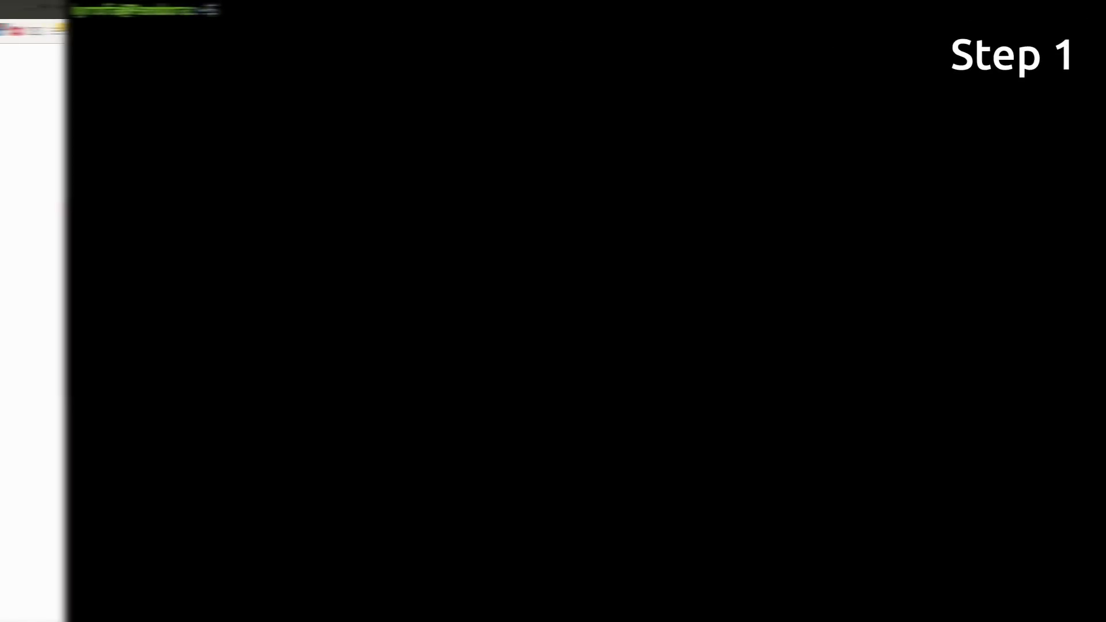
text(~/Downloads/ubu)
Flash ubuntu-core-16-pi2.img.xz to /dev/sdb with xzcat and dd at bs=32M, authorised by sudo
key(Tab)
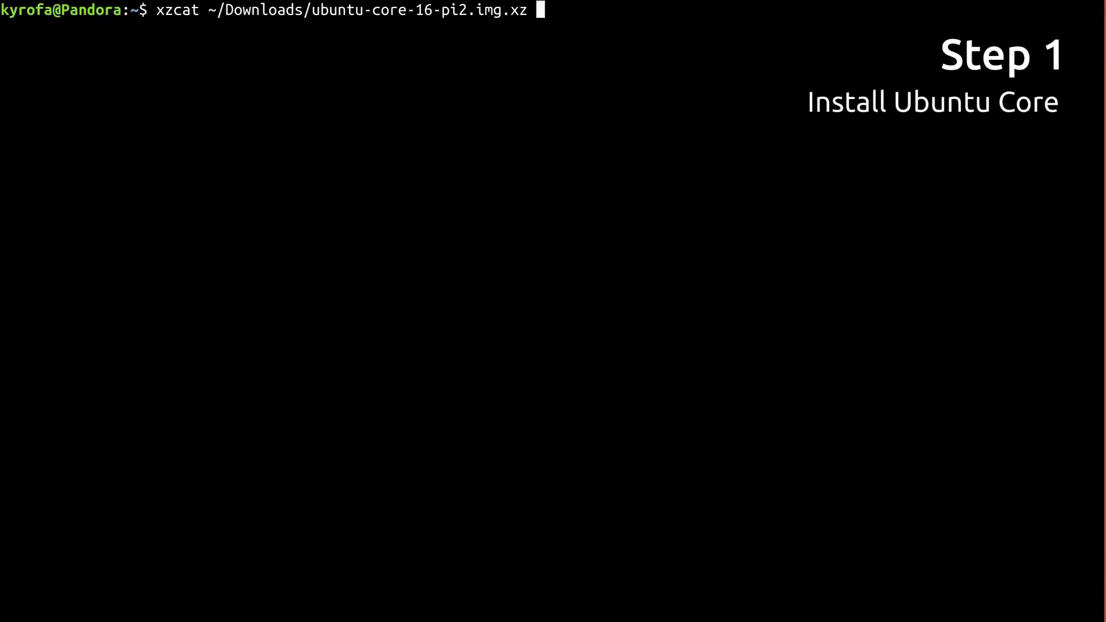
text(| sudo dd of=/dev/)
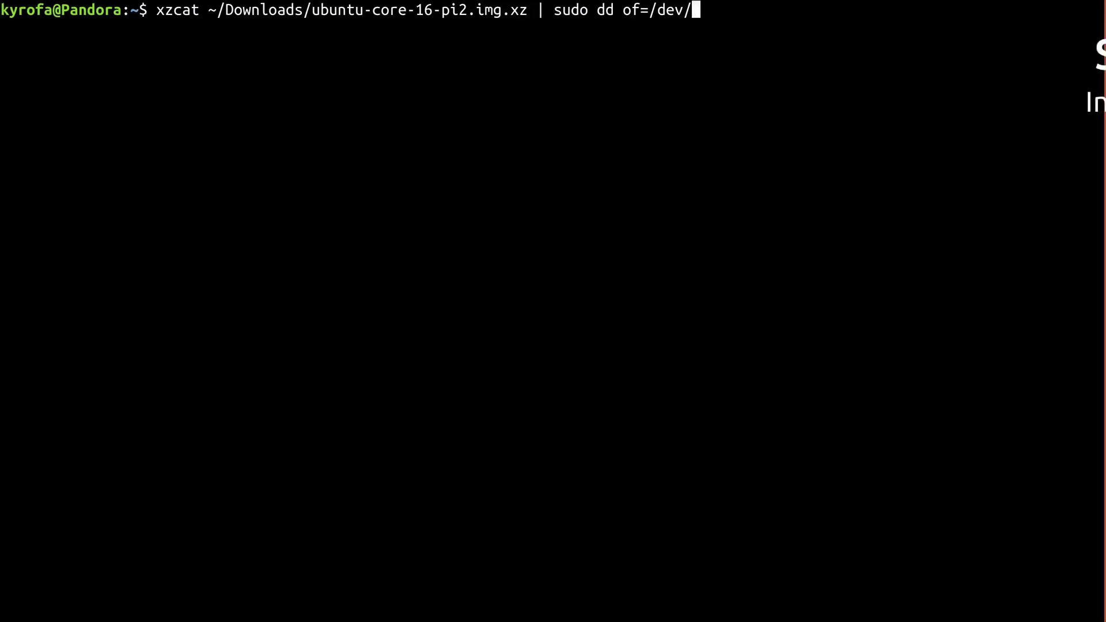
text(sdb bs=32M)
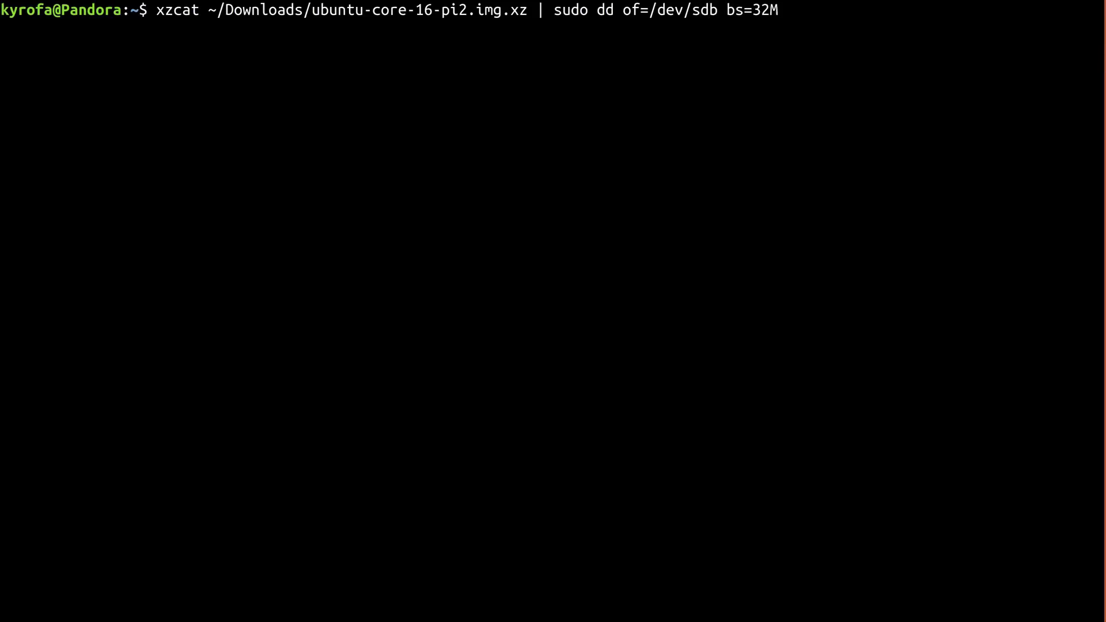
key(Return)
key(Return)
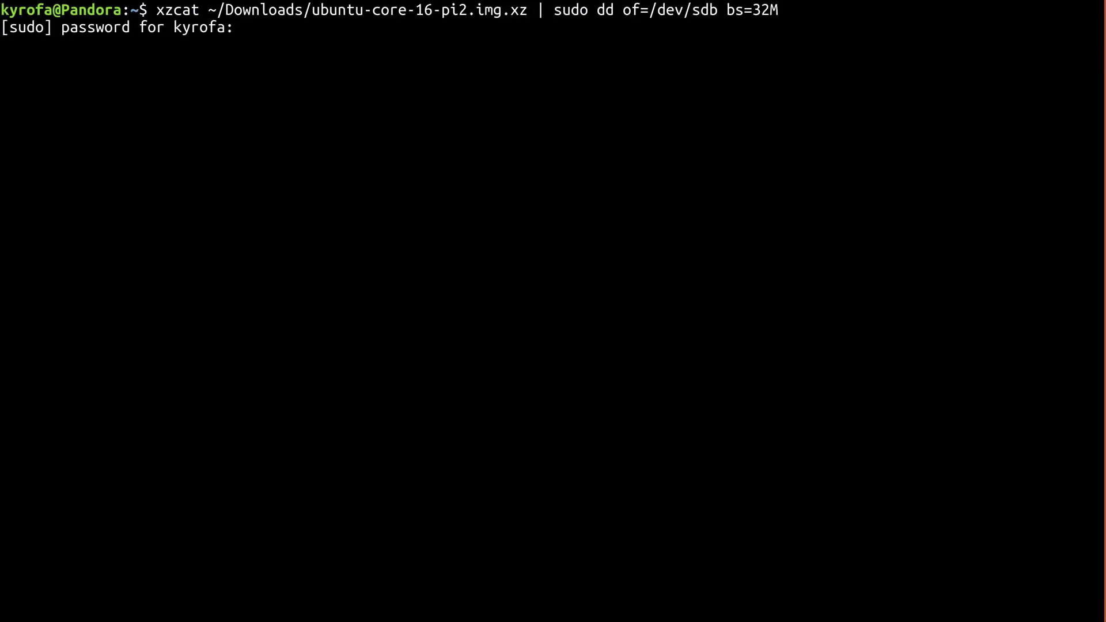
text(sync)
key(Return)
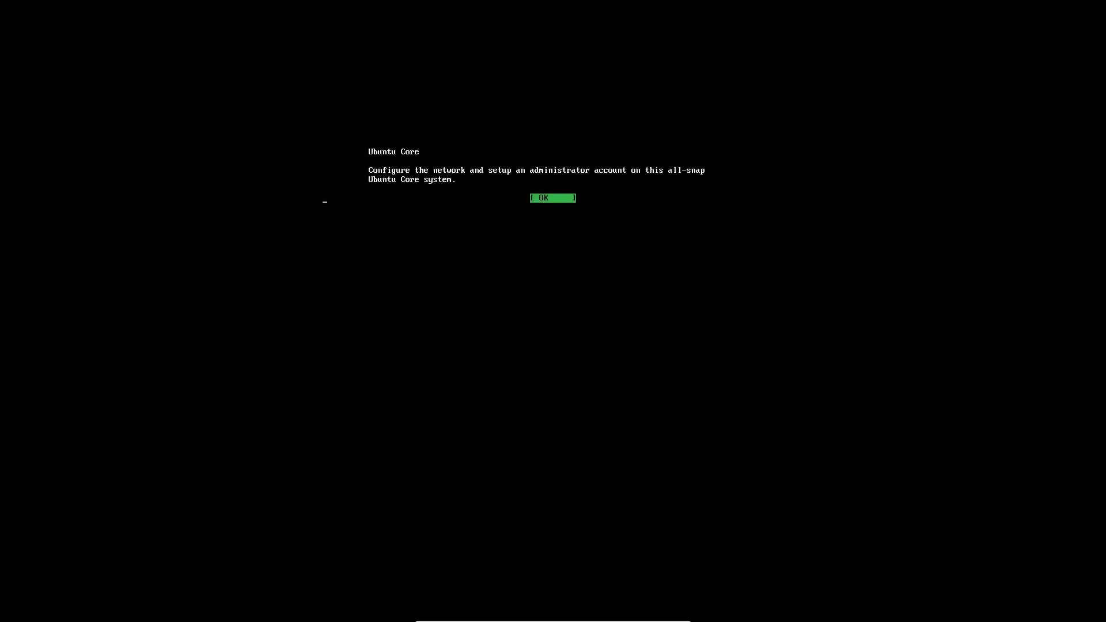
Accept the eth0 DHCP network settings and submit the store account email in the wizard
key(Return)
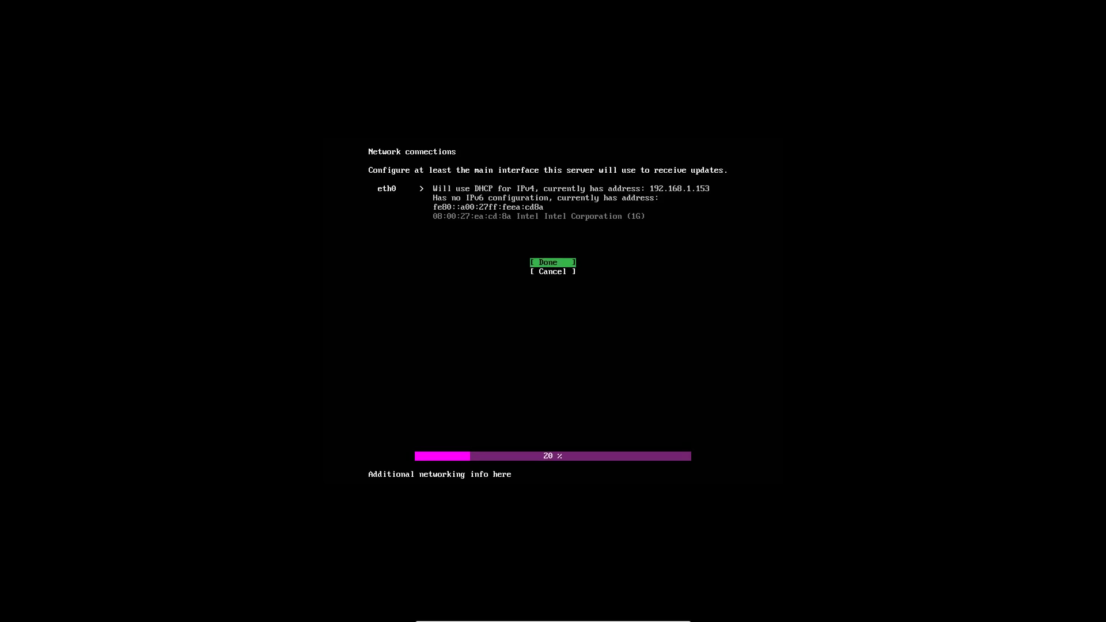
key(Return)
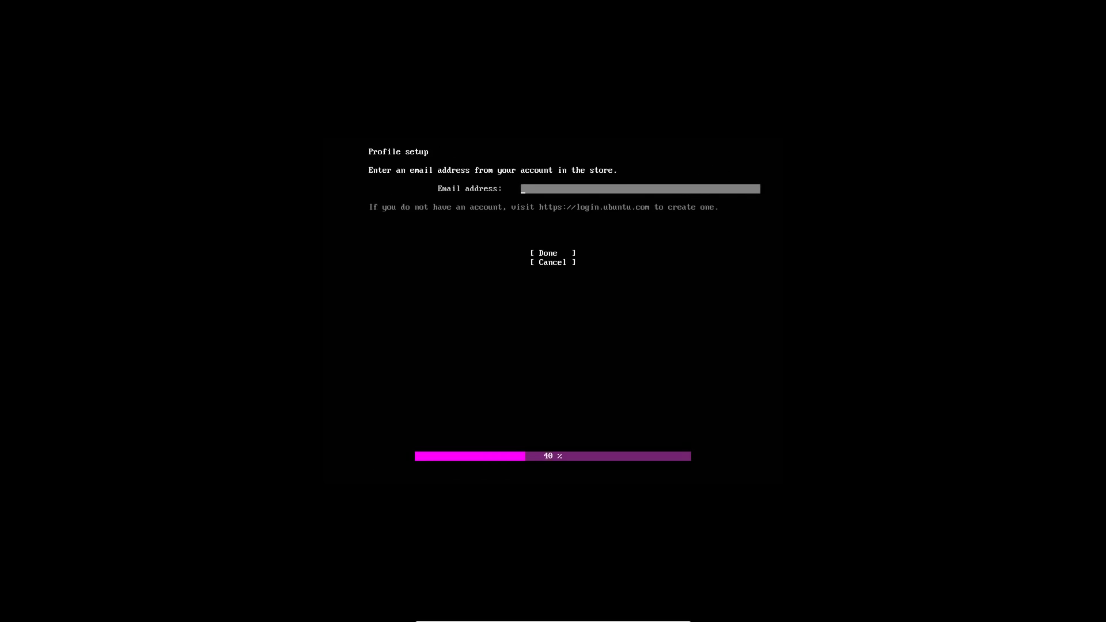
key(Return)
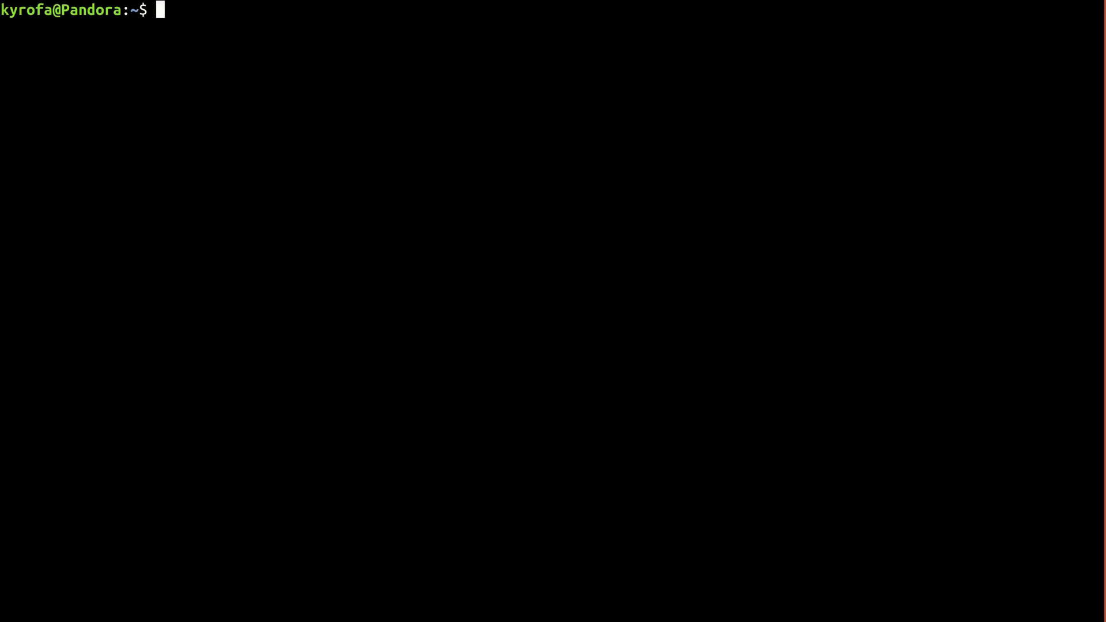
text(ss)
text(h kyrofa@192.168.1.153)
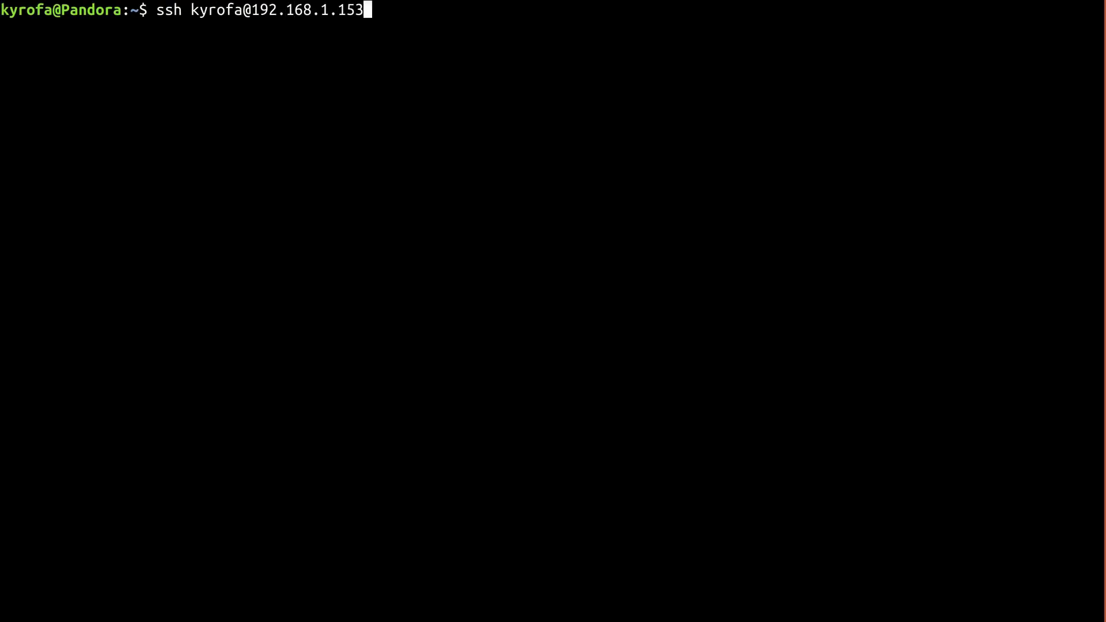
SSH into the Ubuntu Core device at 192.168.1.153
key(Return)
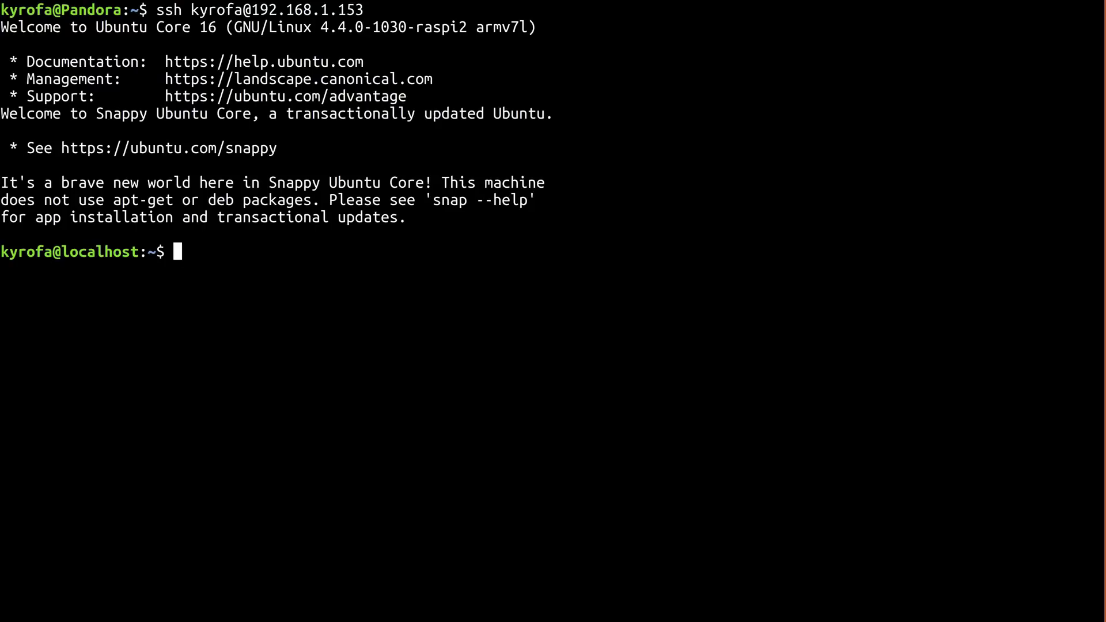
text(snap )
text(refresh)
Run snap refresh to bring all snaps up to date
key(Return)
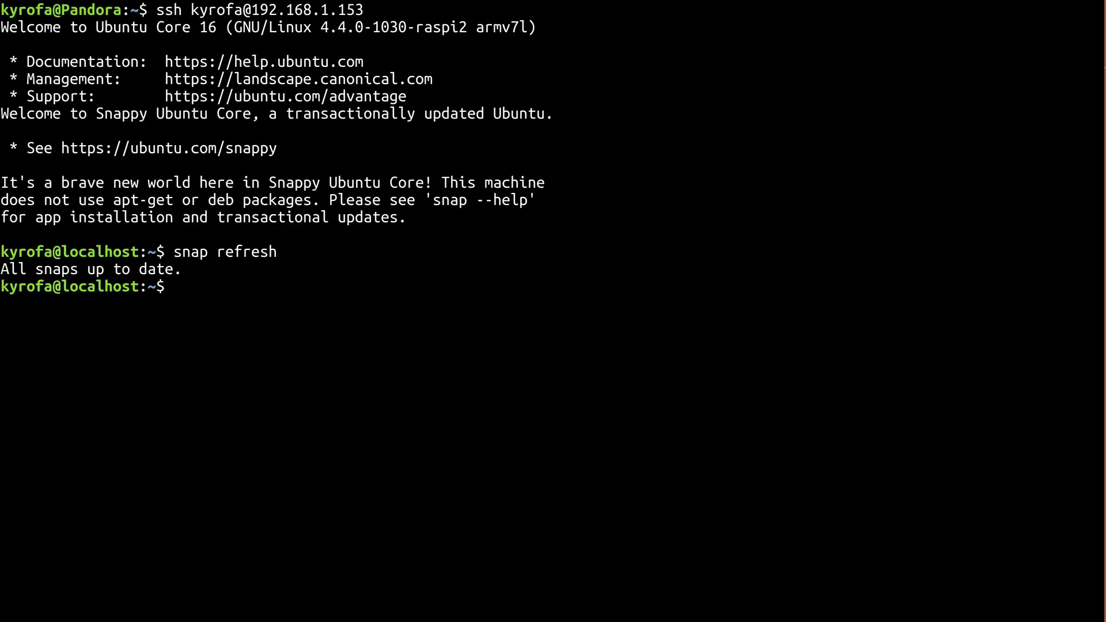
text(snap install clas)
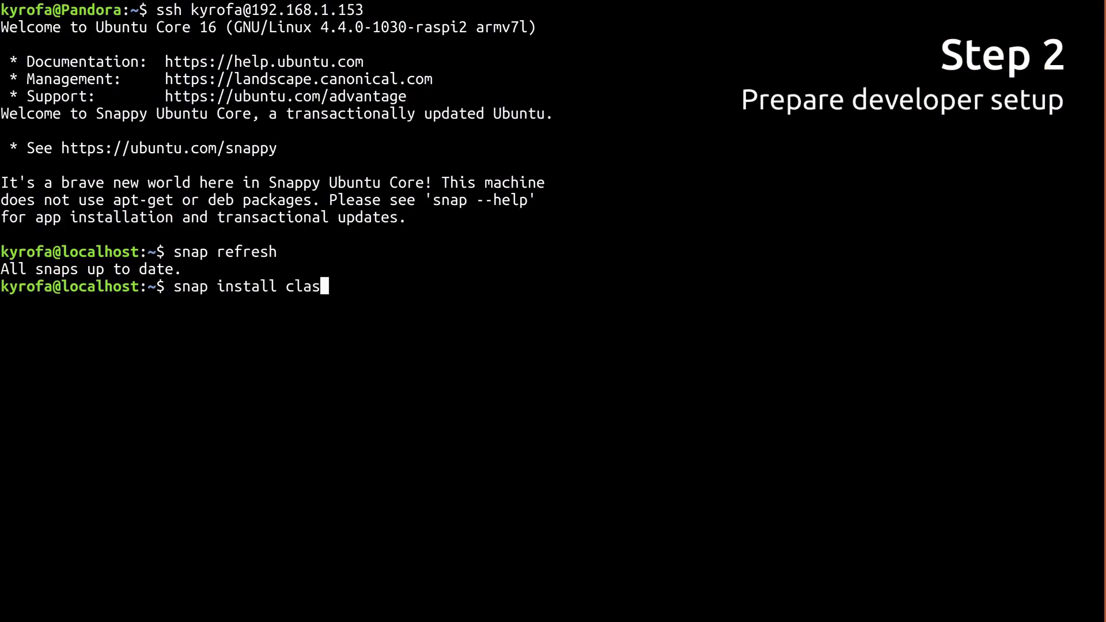
text(sic --edge --devmode)
Install the classic snap in devmode and enter the (classic) shell with sudo classic
key(Return)
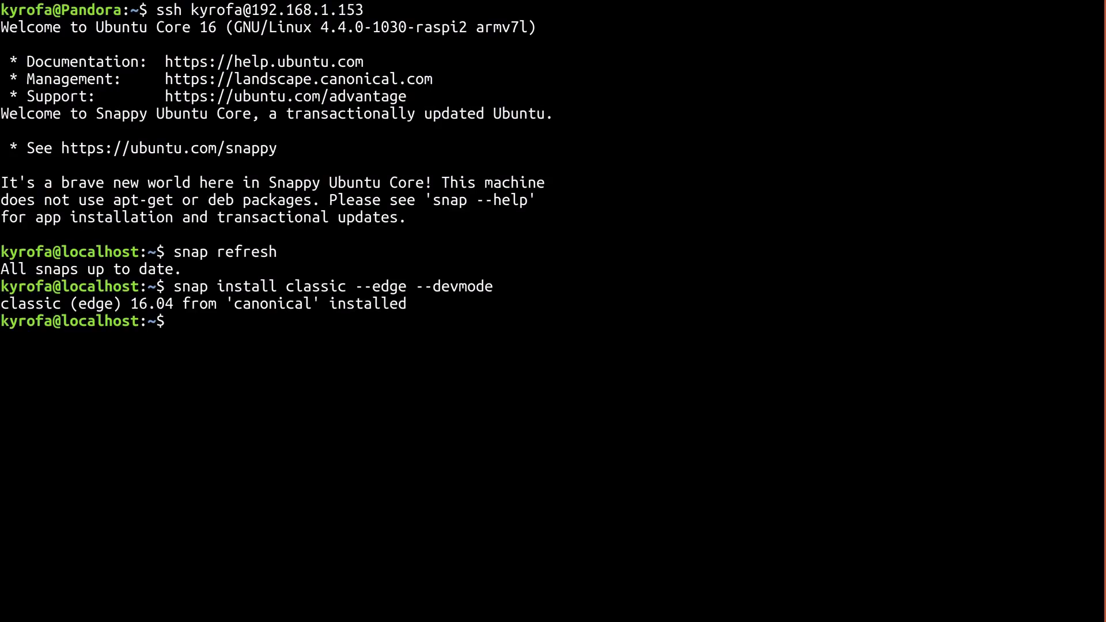
text(sudo classic)
key(Return)
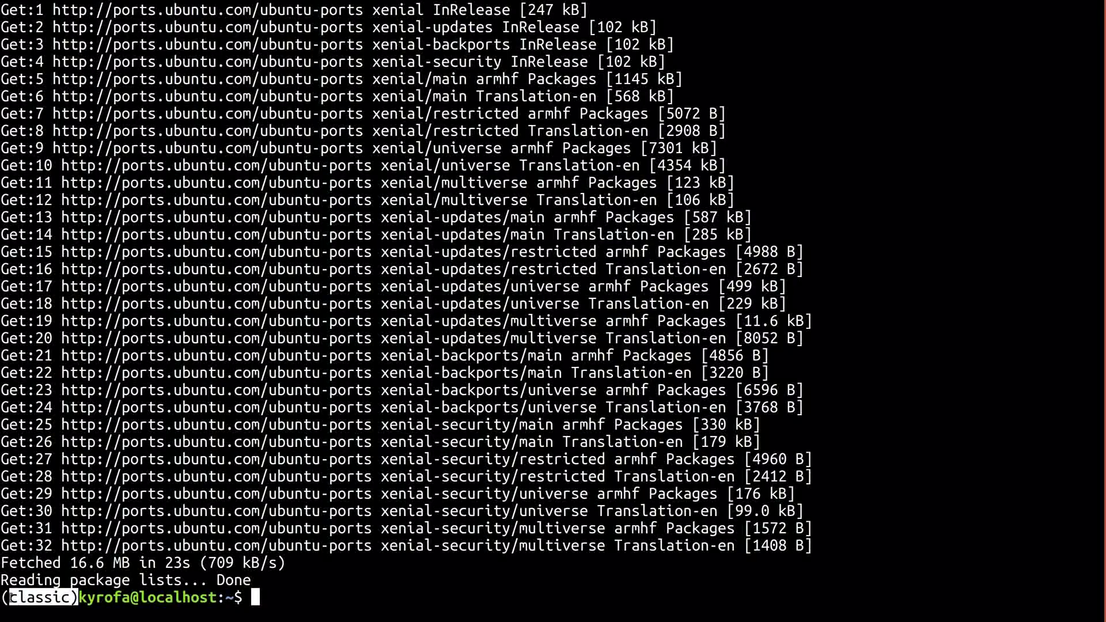
drag(80, 597, 2, 598)
click(111, 579)
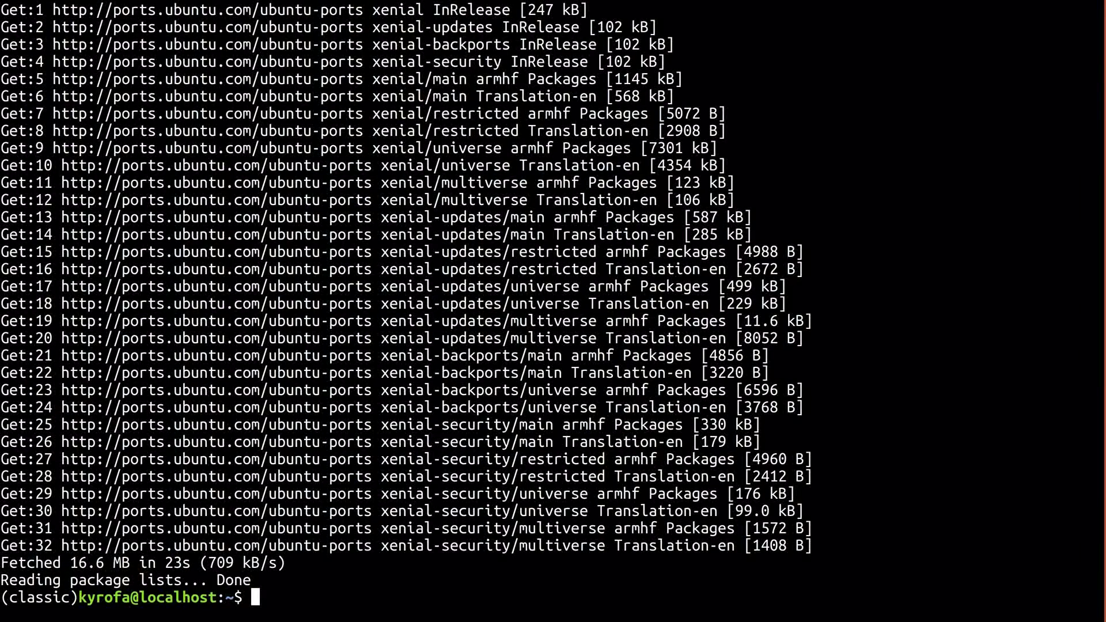
text(vi )
text(1-hello)
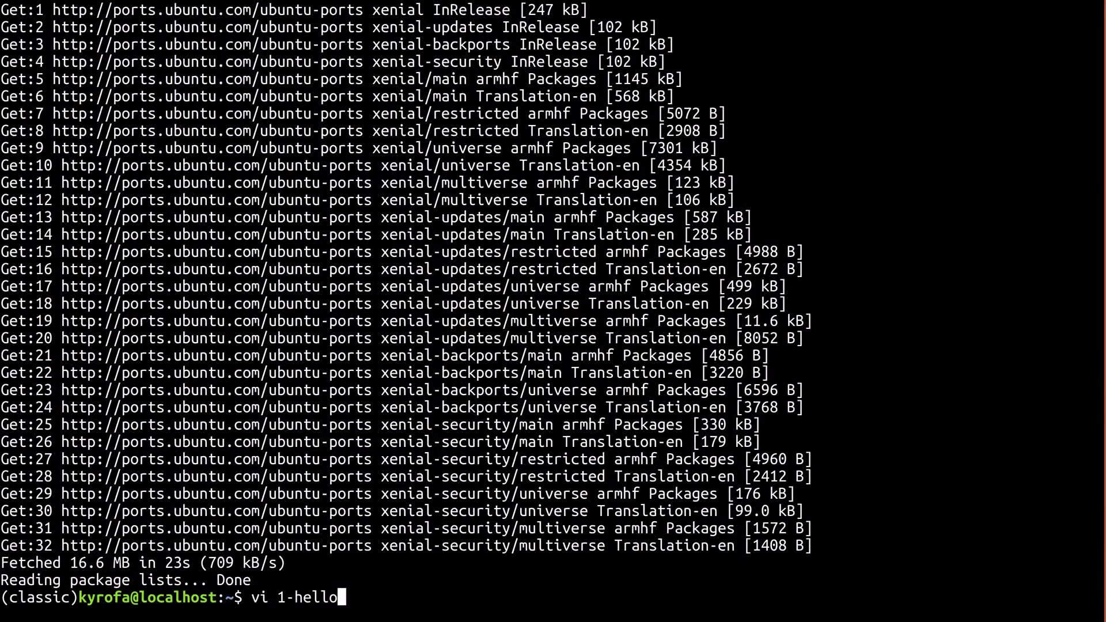
text(world.py)
Write and save 1-helloworld.py in vi with a comment and print line, then run it with python3
key(Return)
text(i#)
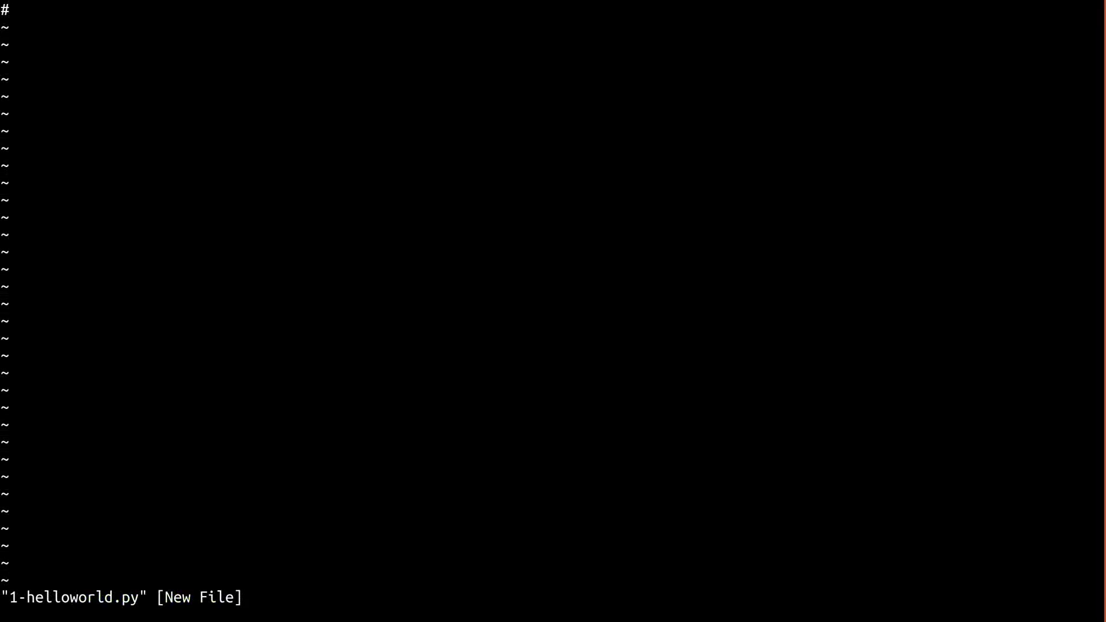
text(Print Hello World!)
key(Return)
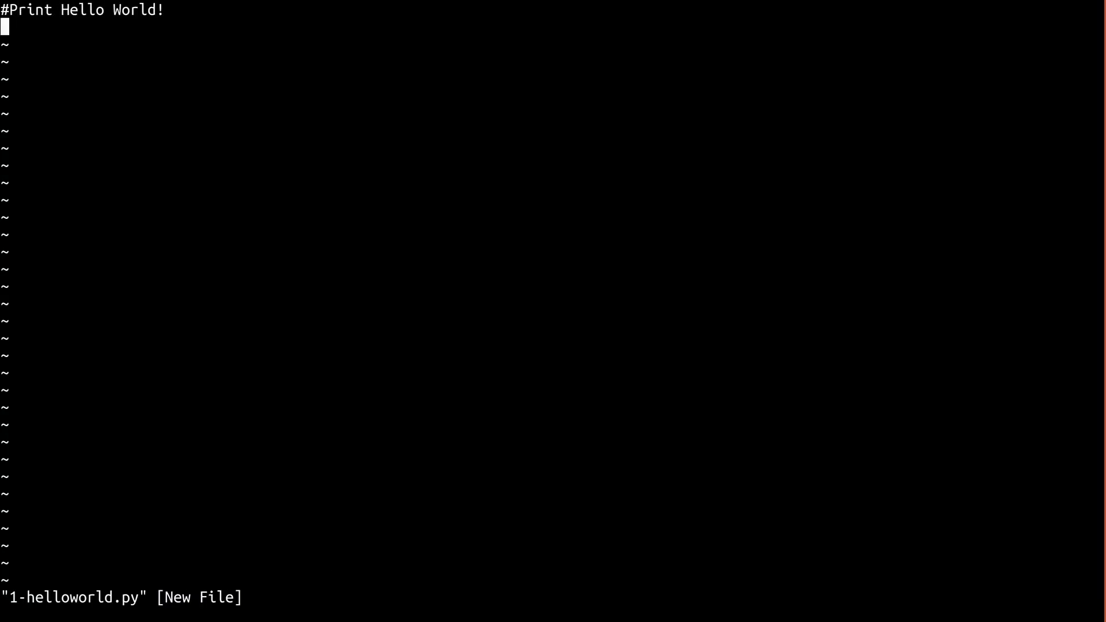
text(print('Hello )
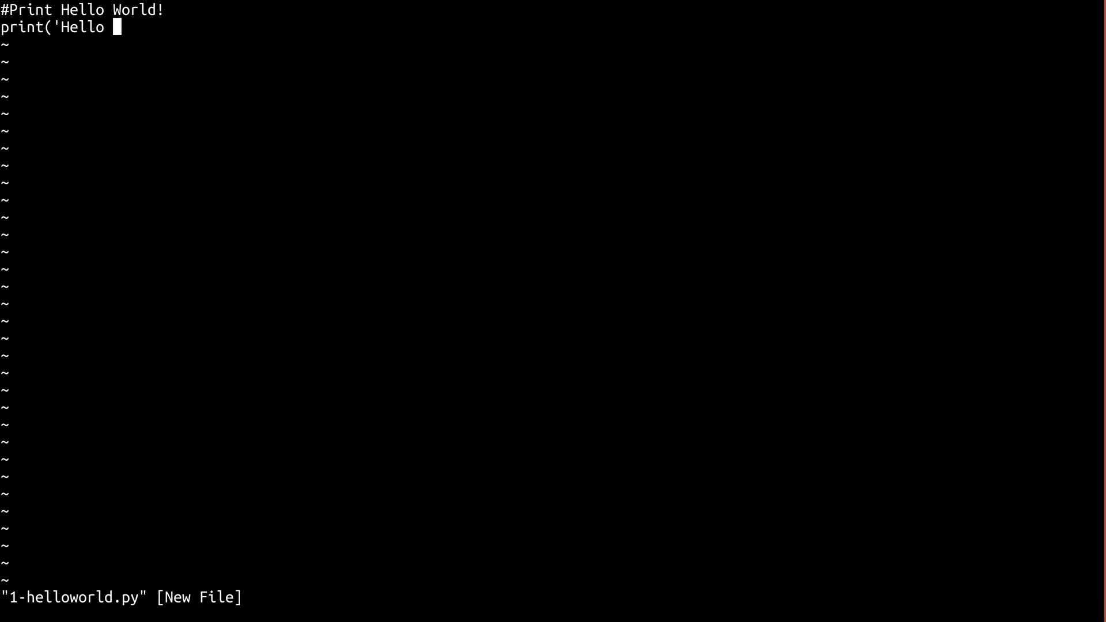
text(World!'))
key(Escape)
text(:w)
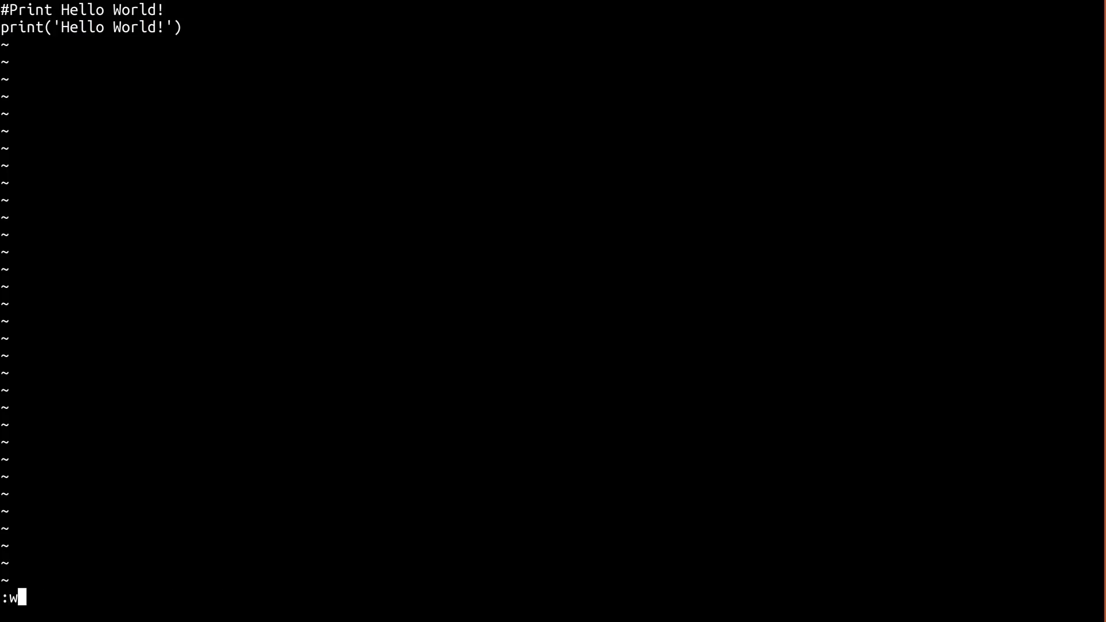
text(q)
key(Return)
text(python3)
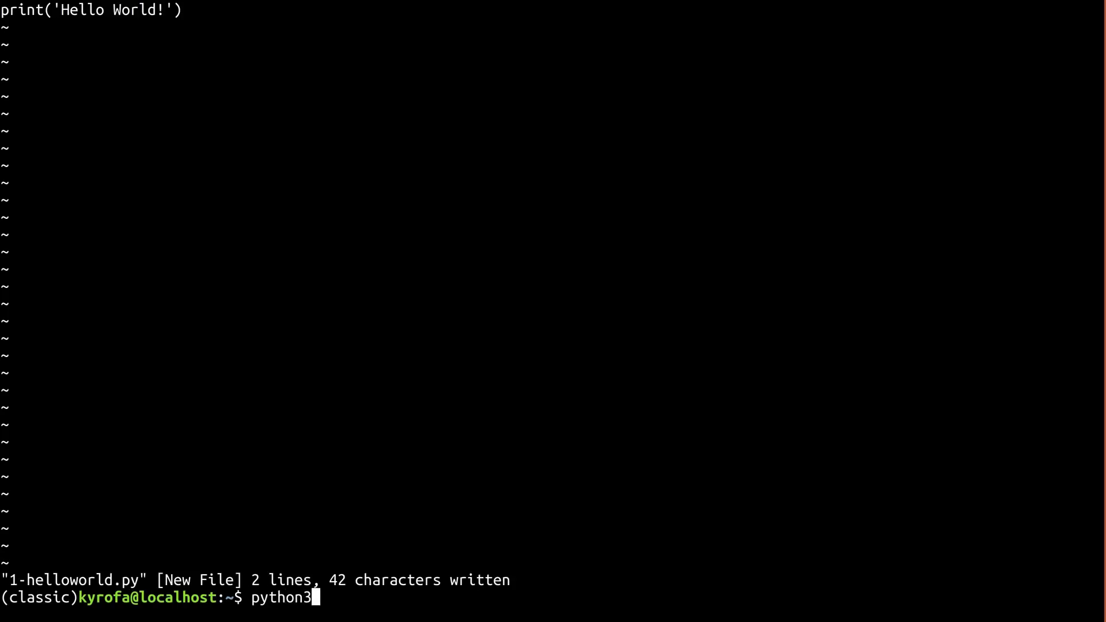
text(lloworld.py)
key(Return)
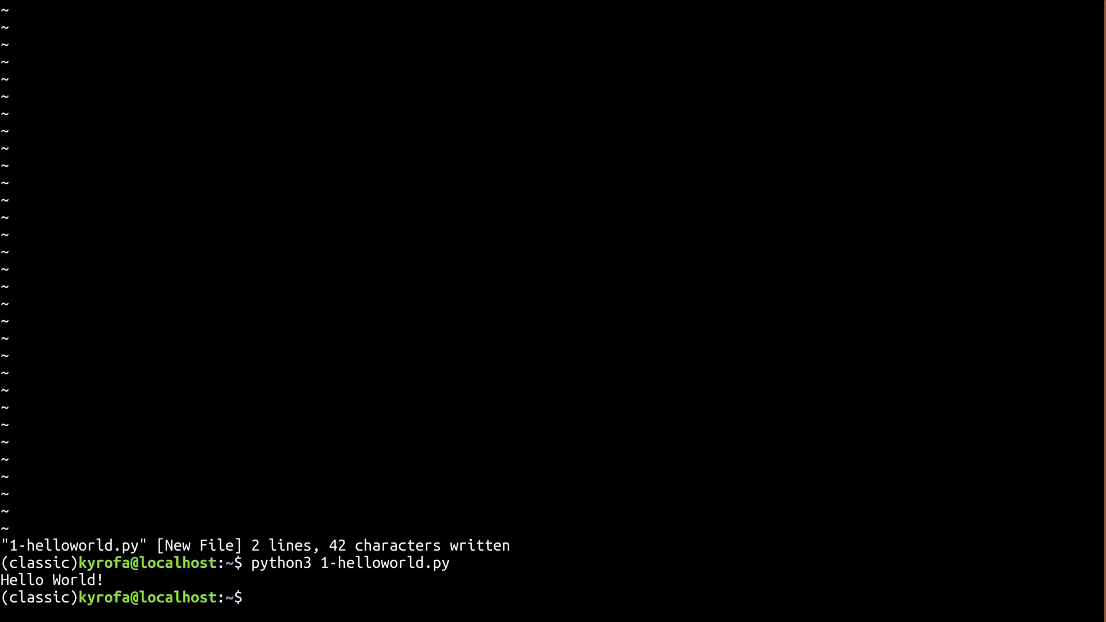
text(sudo apt )
text(install gcc )
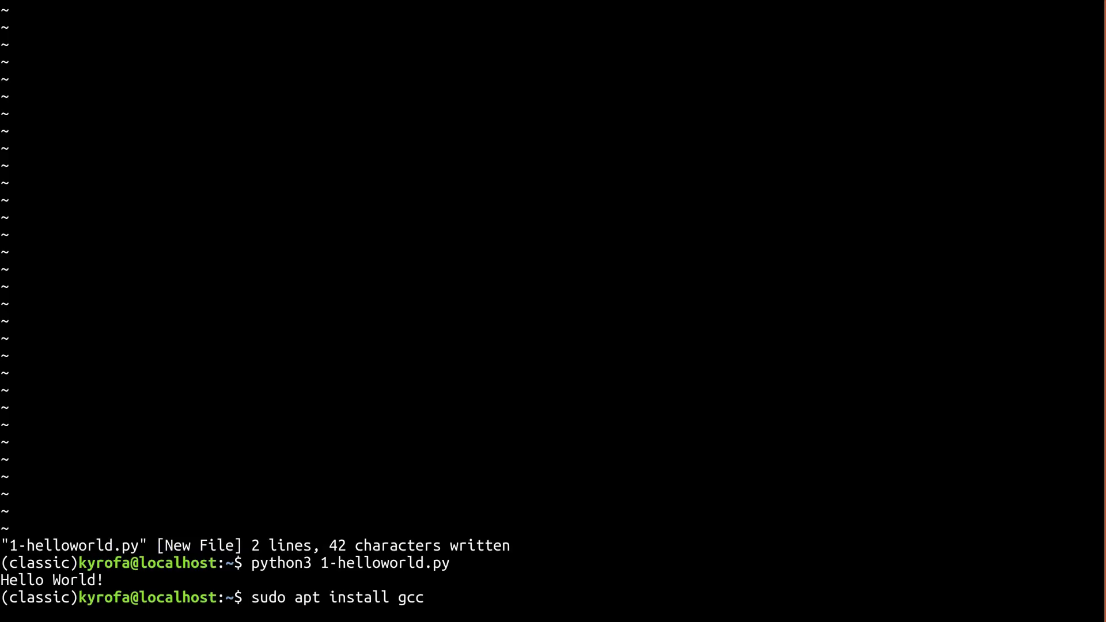
text(python3-dev python3-pip )
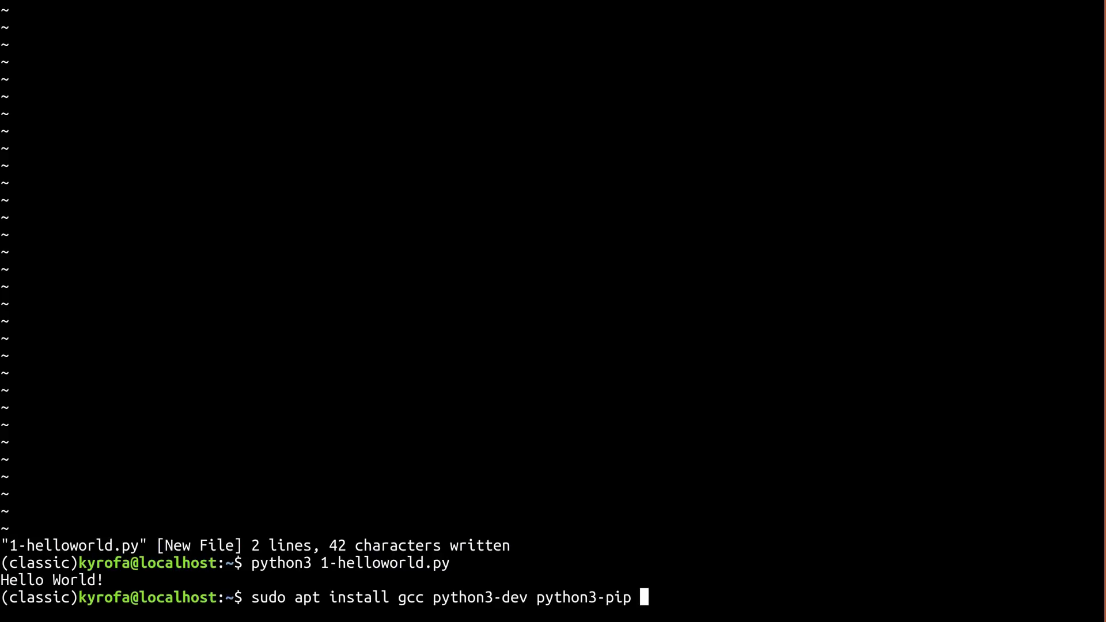
text(python3-setuptools)
Install gcc, python3-dev, python3-pip and python3-setuptools with apt
key(Return)
text(y)
key(Return)
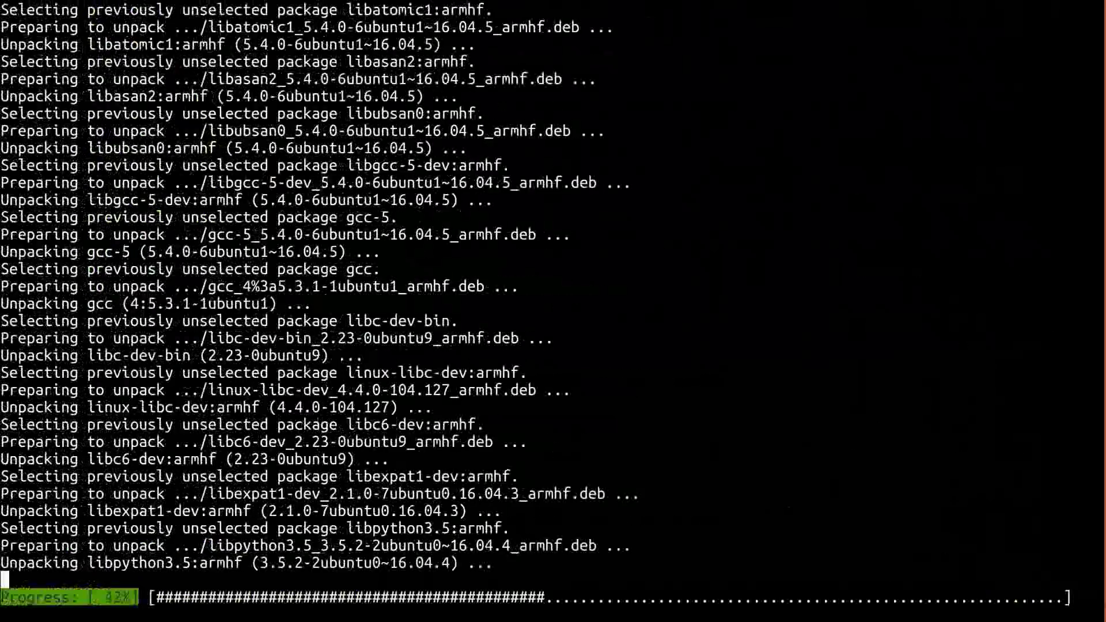
text(pip3 install RP)
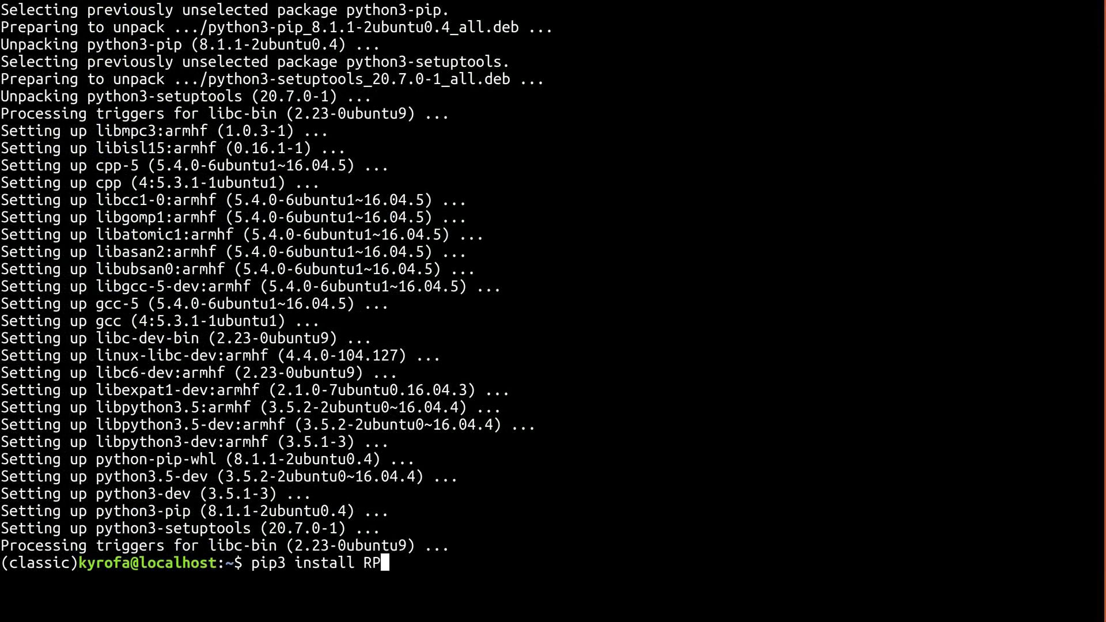
text(i.GPIO)
Install RPi.GPIO with pip3
key(Return)
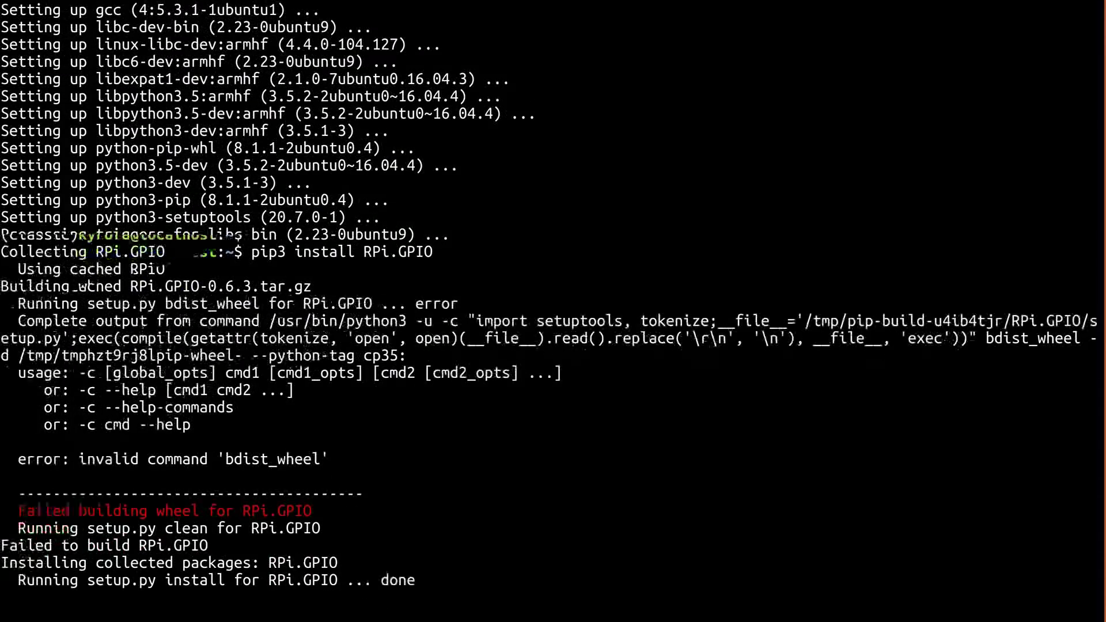